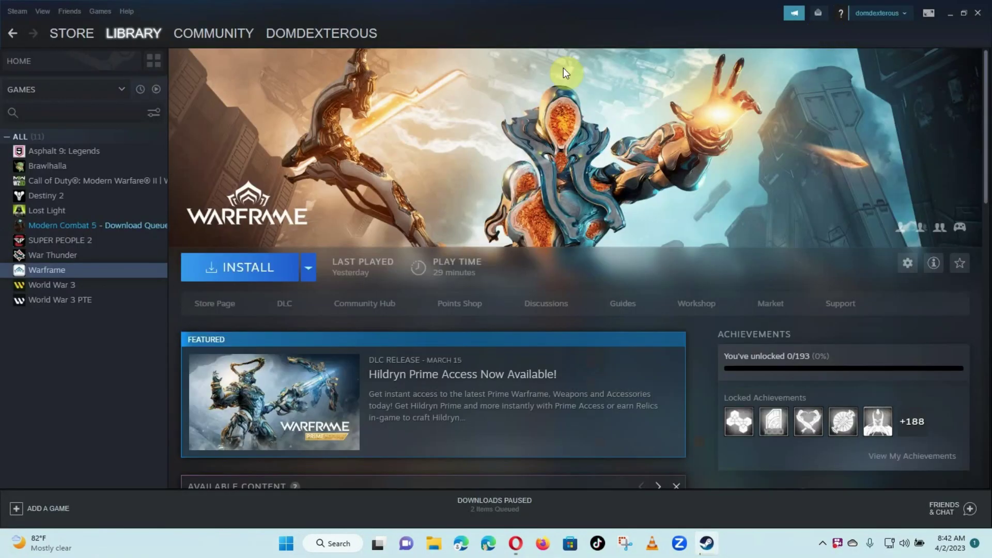
Install Warframe through the setup wizard, then attempt a launch and dismiss the failure message
click(282, 269)
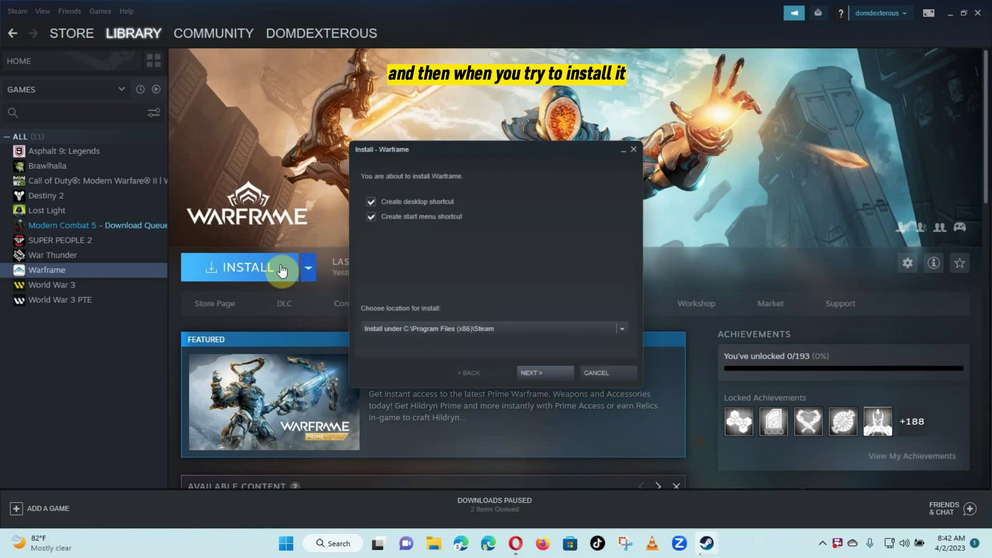
click(541, 372)
click(585, 371)
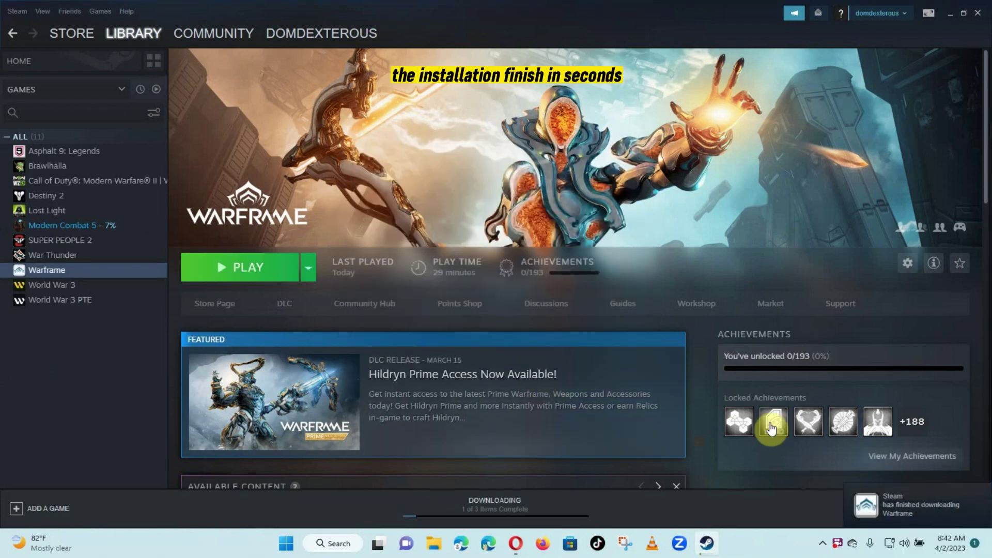
click(241, 269)
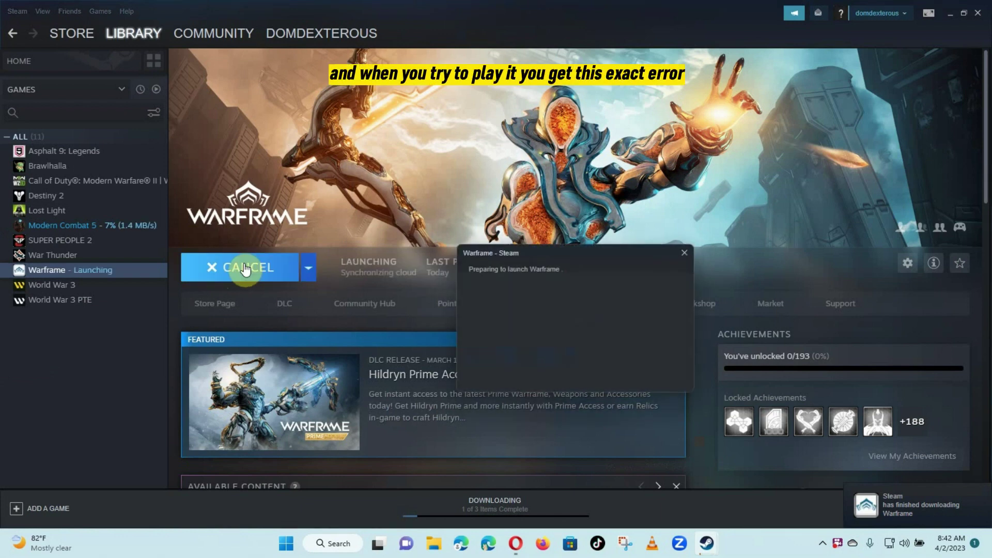
click(501, 316)
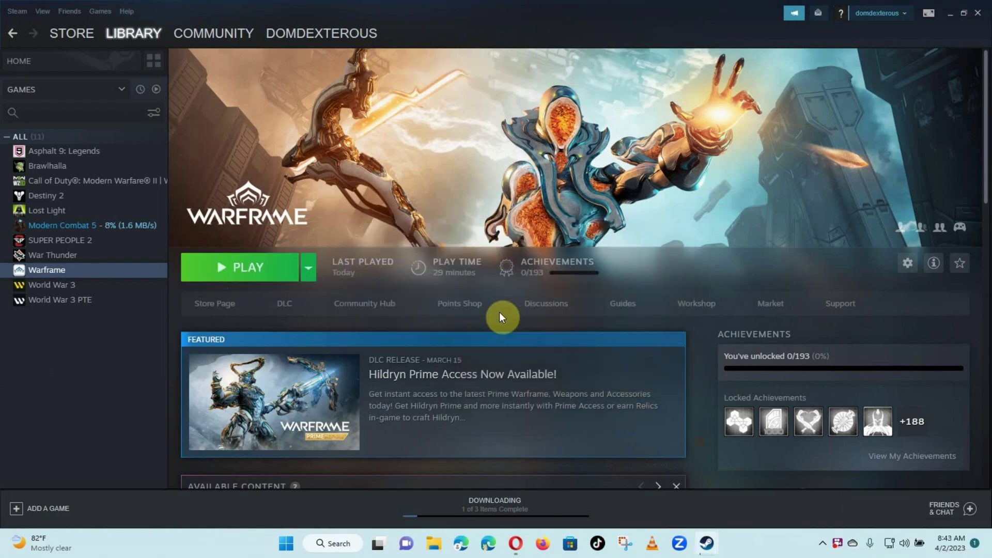
Uninstall Warframe's local files through its Manage menu, confirming the uninstall
click(307, 267)
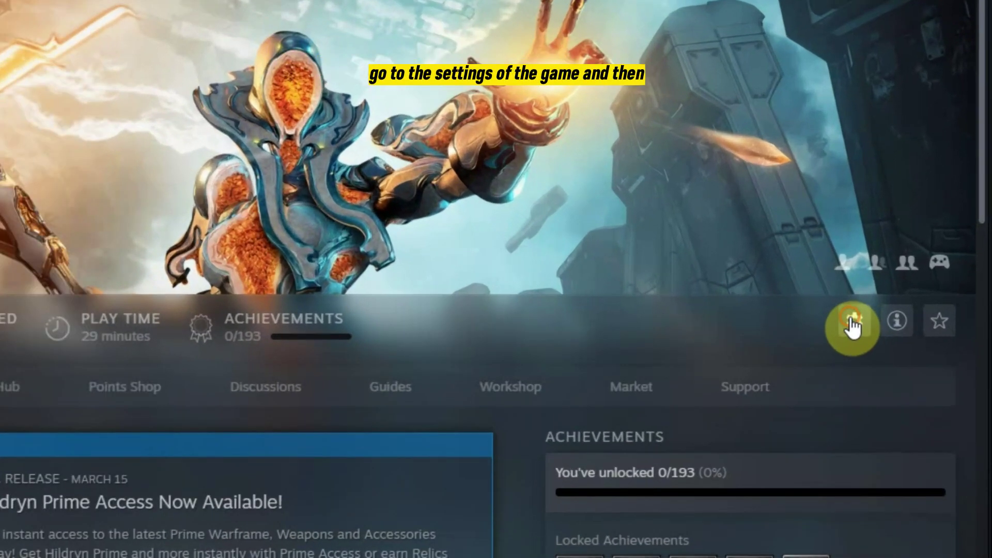
click(853, 324)
mouse_move(875, 409)
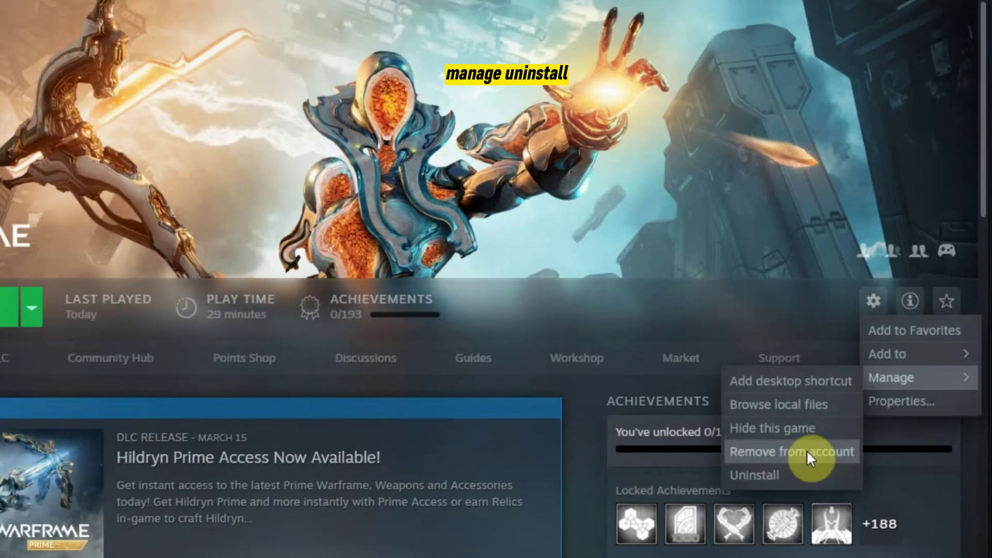
click(716, 523)
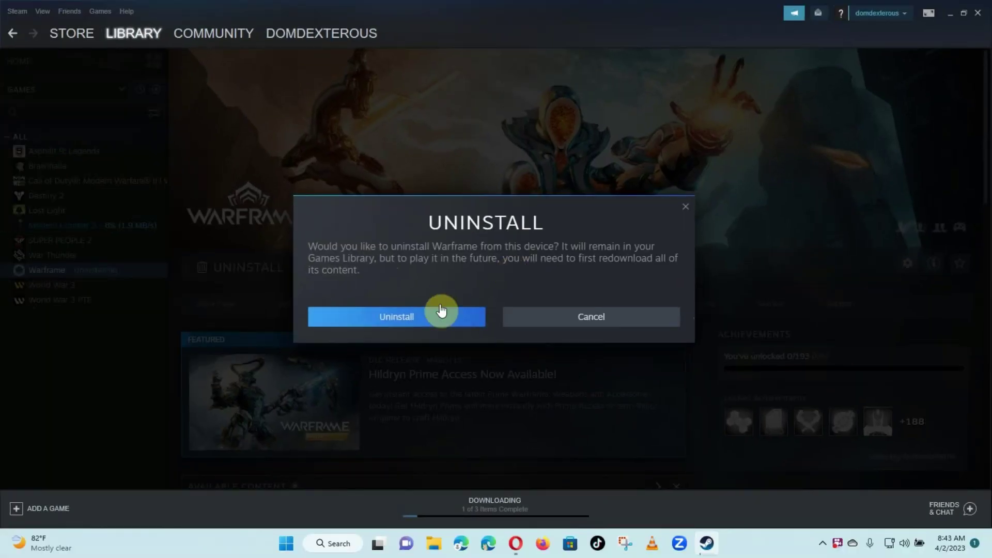
click(440, 313)
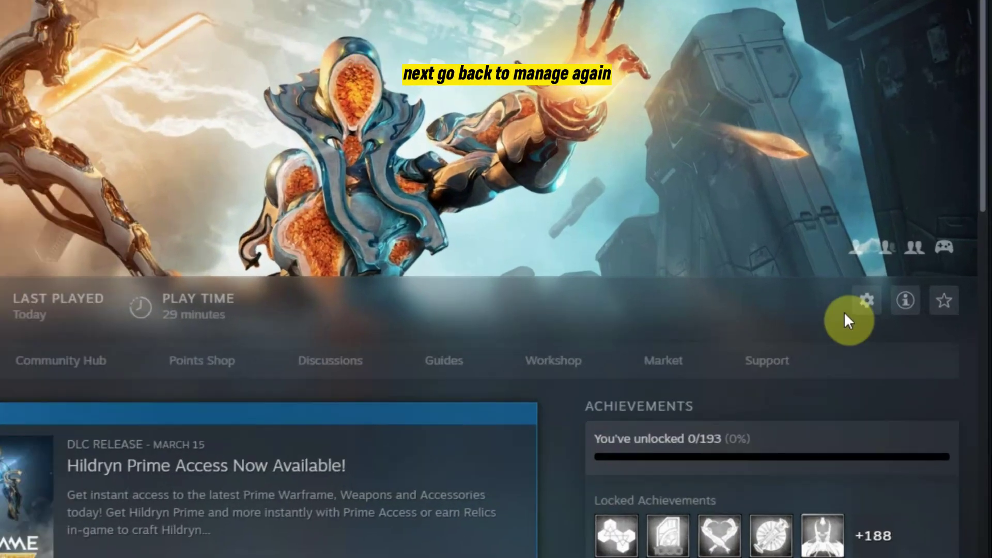
Remove Warframe from the Steam account through its Manage menu, confirming the removal
click(864, 303)
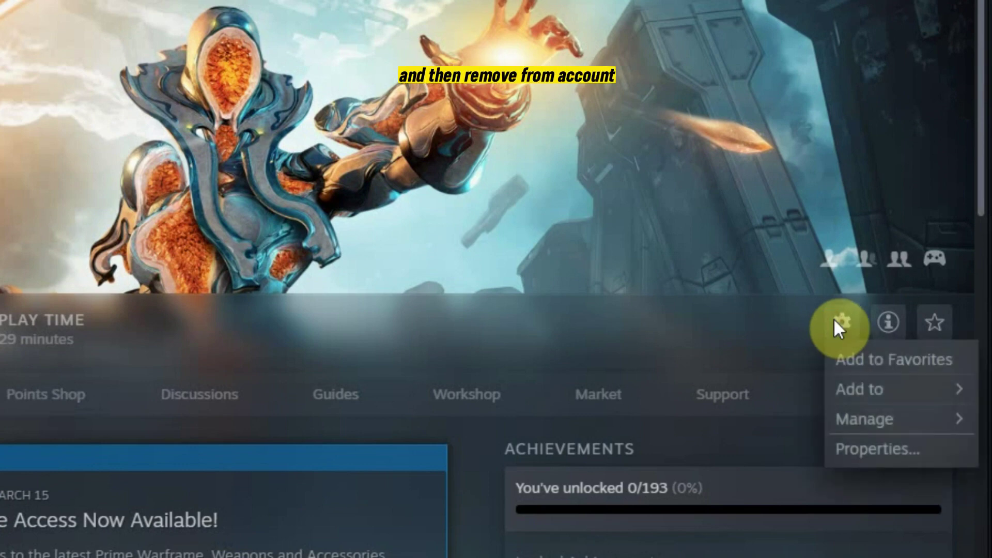
mouse_move(901, 354)
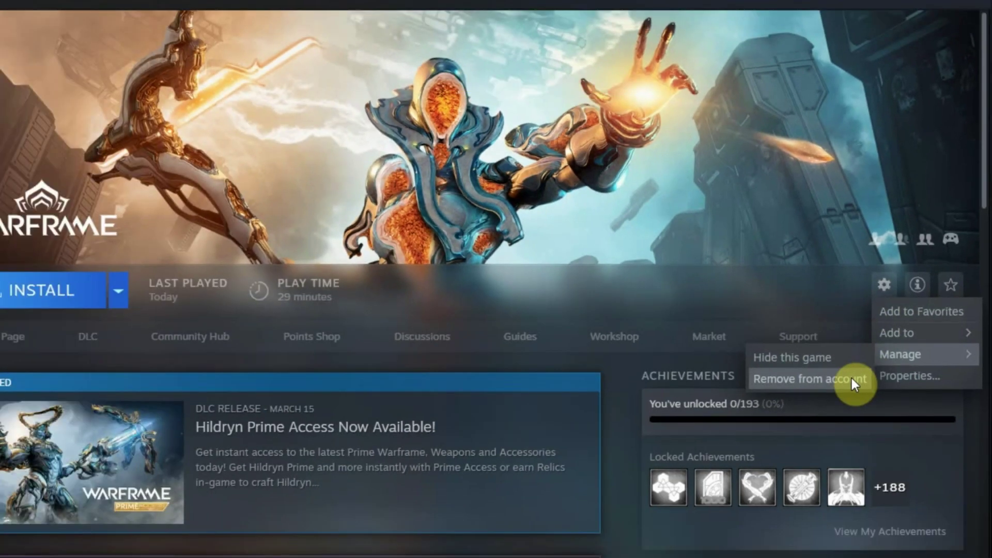
click(852, 378)
click(396, 331)
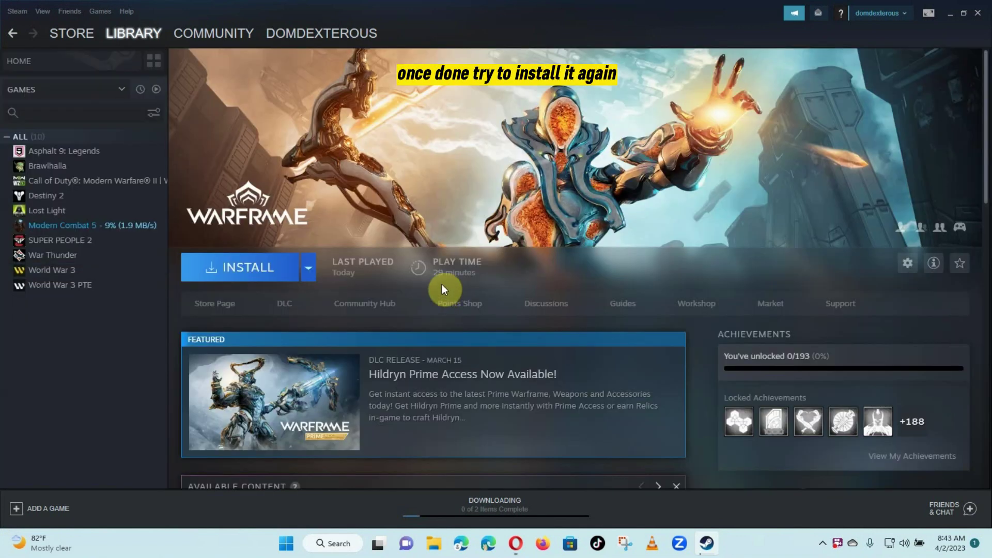
scroll(229, 263, down, 1)
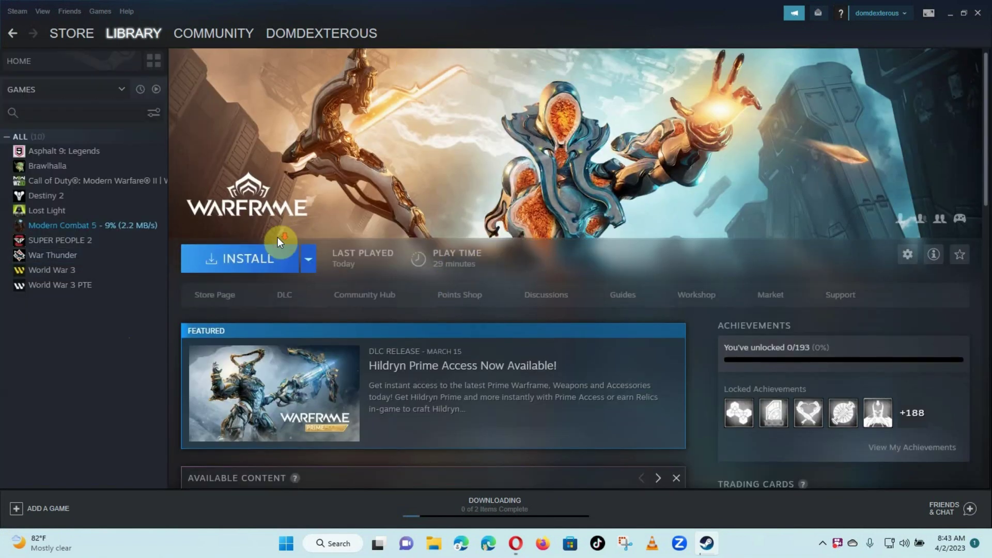
scroll(264, 233, up, 1)
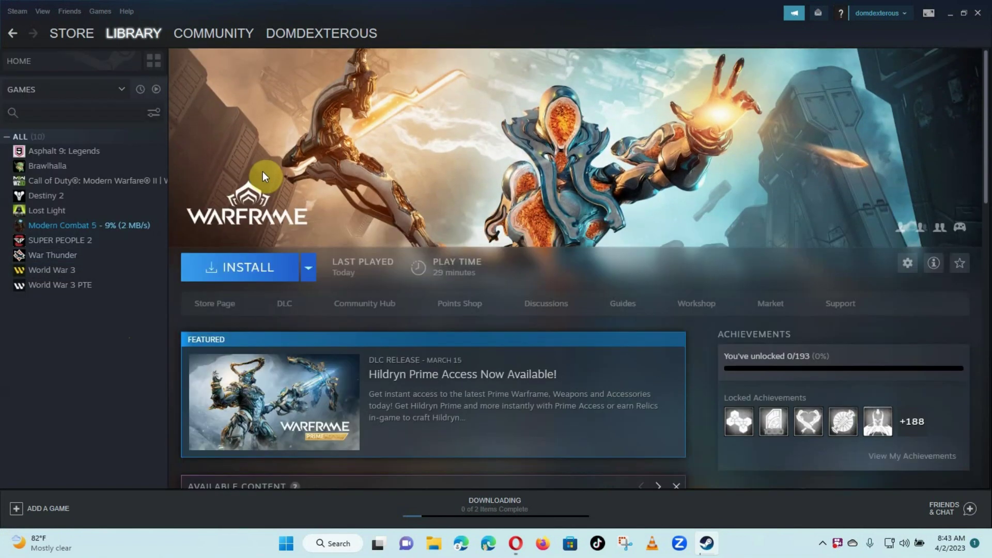
Reinstall Warframe to the default location, starting its 32.5 GB download
click(266, 270)
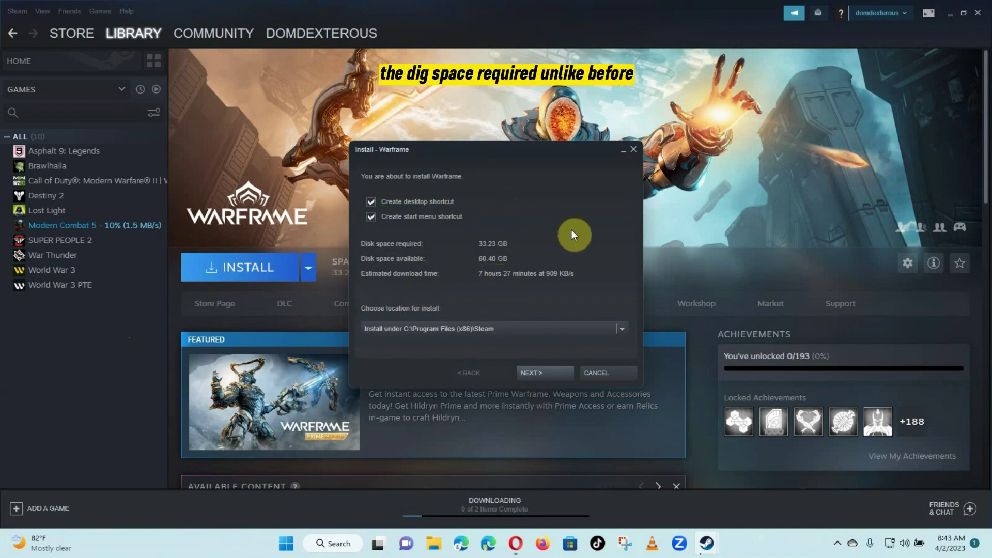
click(539, 371)
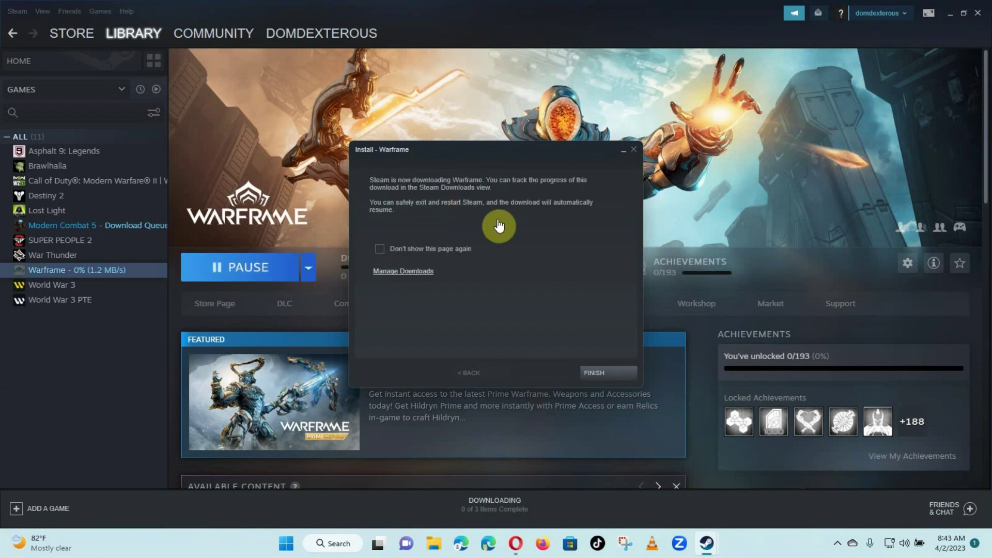
click(615, 373)
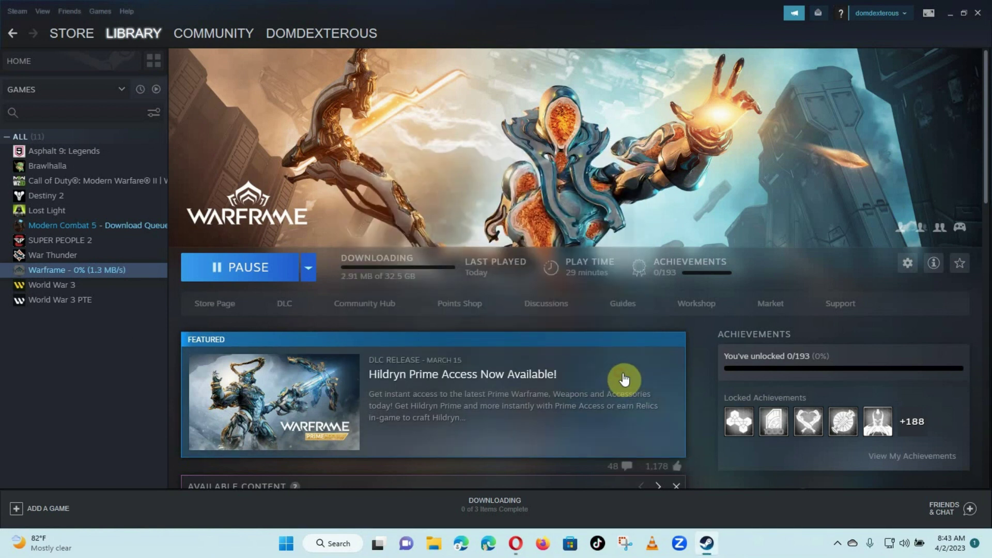